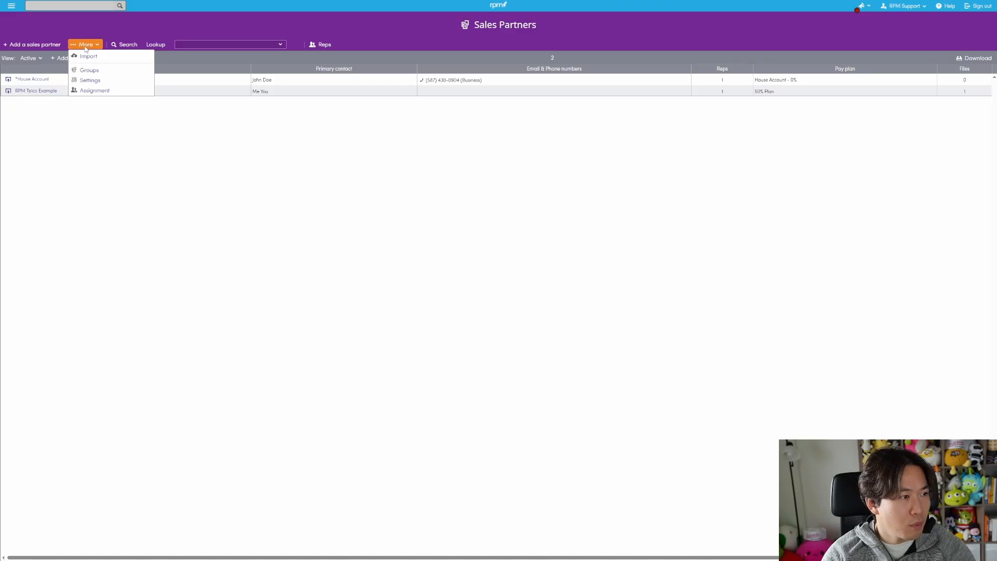
- Add Quote and Orders as categories for sales partner assignment
left_click(94, 91)
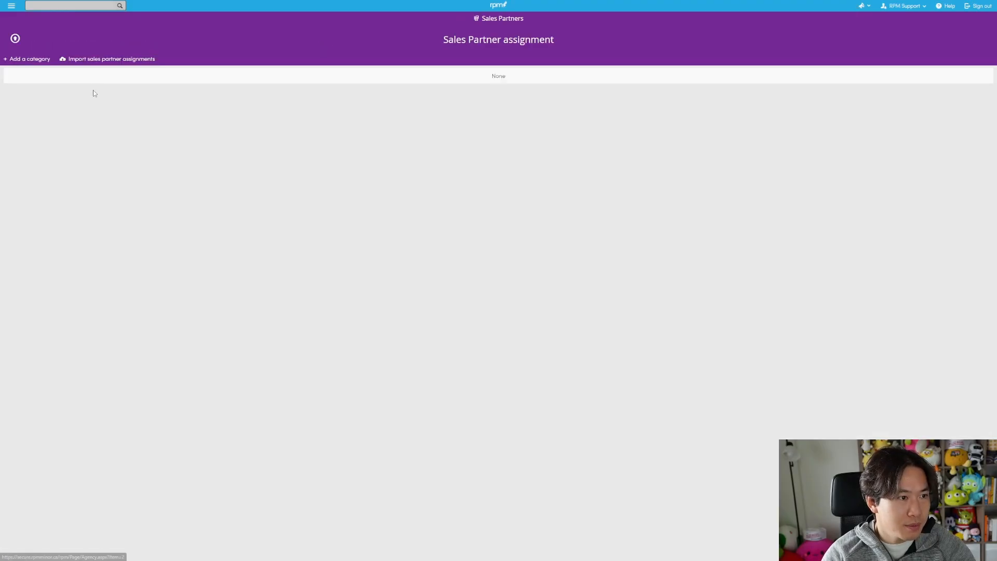
left_click(34, 64)
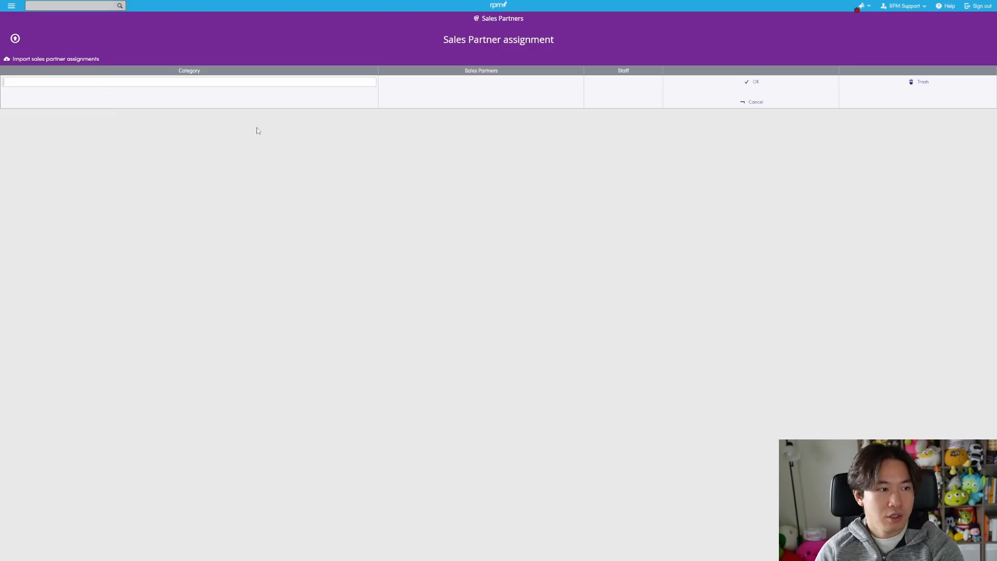
type("Quote")
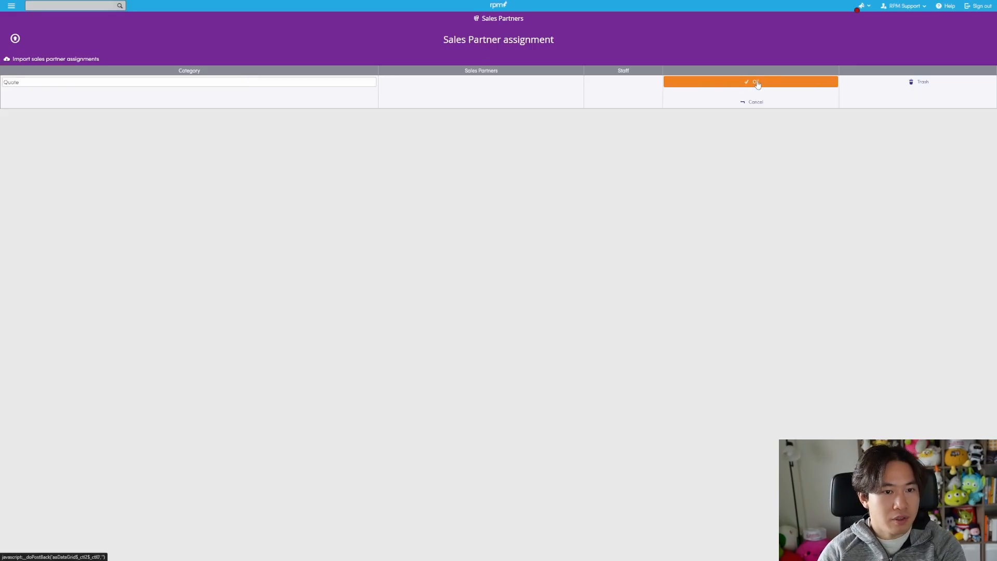
left_click(696, 82)
left_click(28, 58)
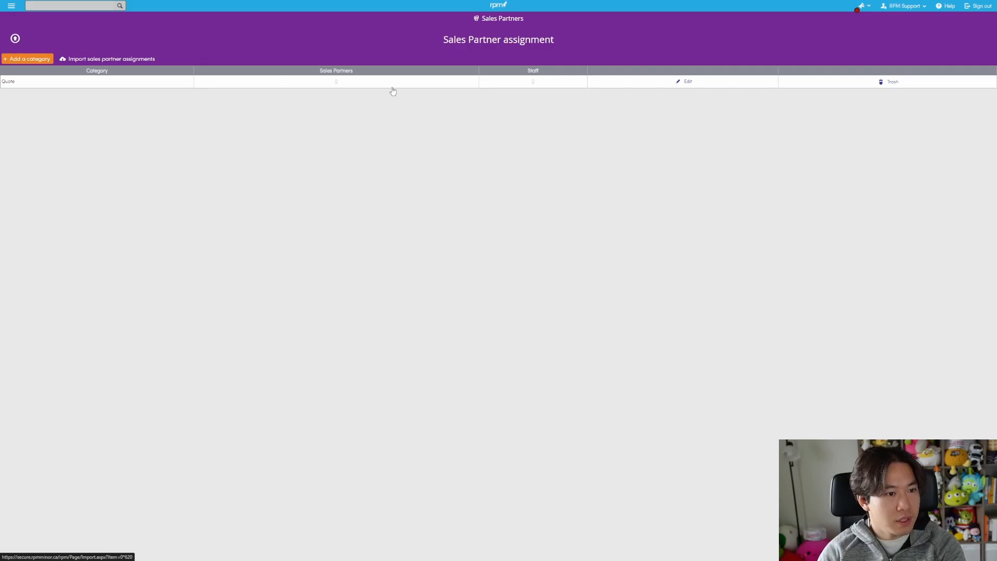
type("Orders")
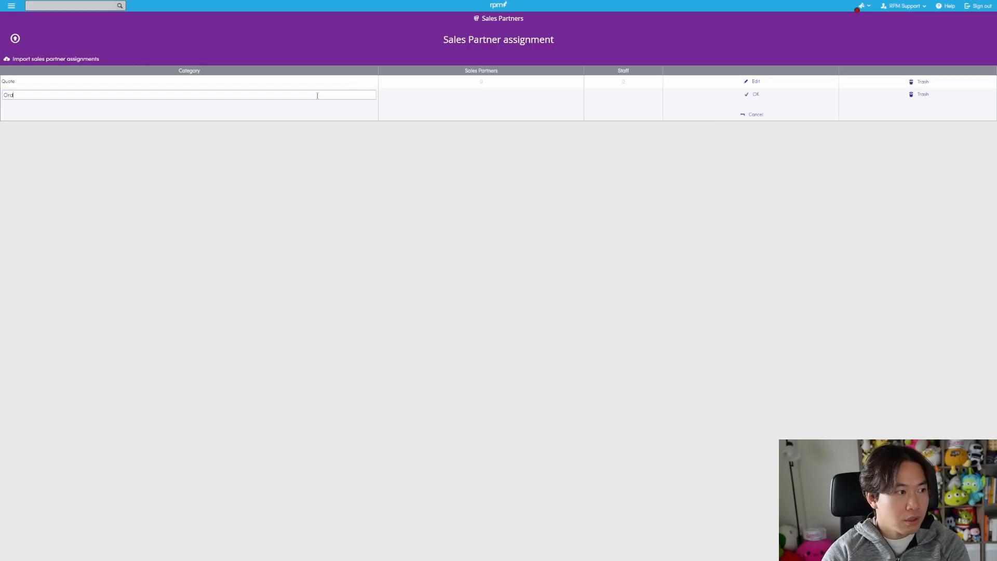
left_click(751, 94)
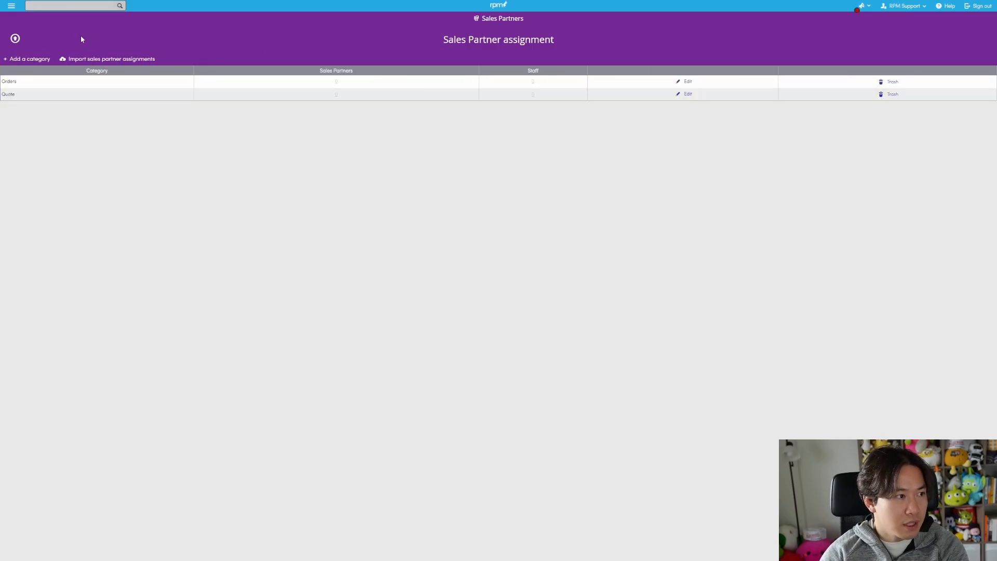
- Add a third sales partner assignment category named Comm Inquires
left_click(29, 58)
type("C")
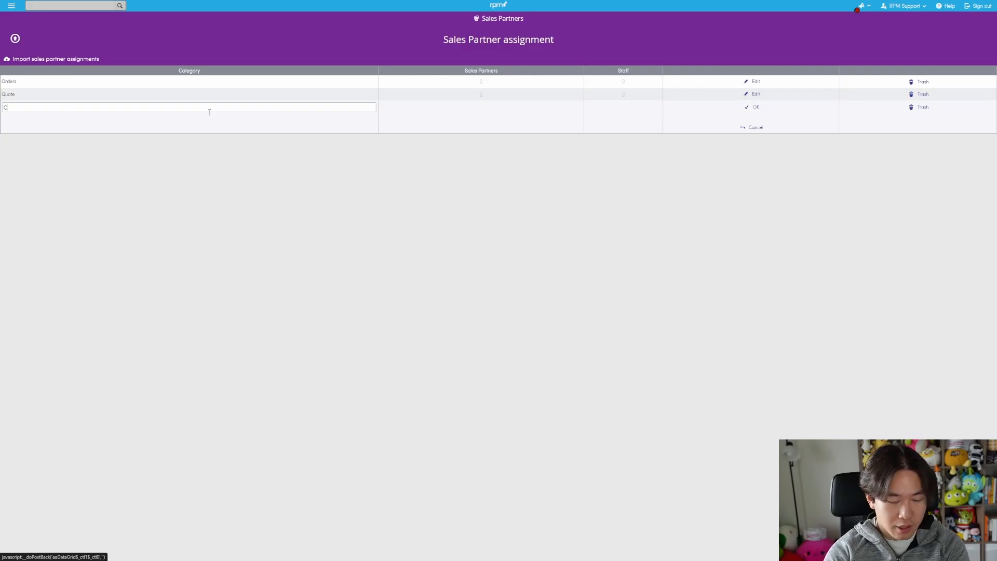
type("omm In")
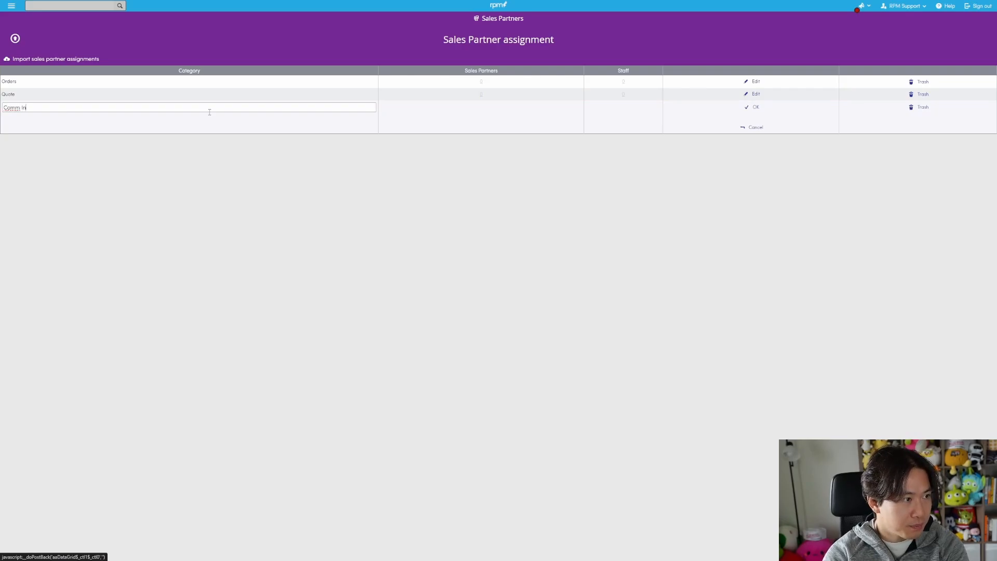
type("quires")
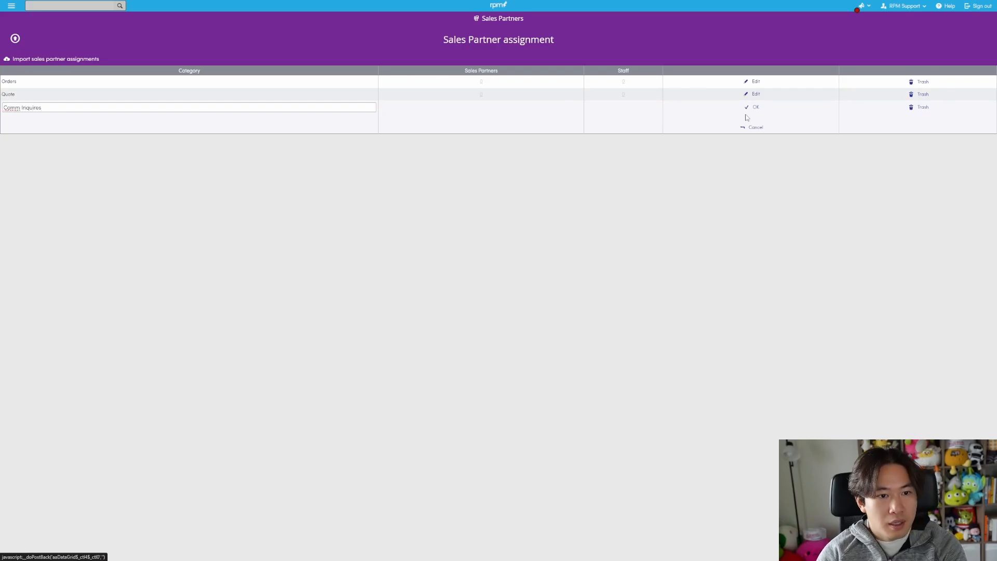
key("Return")
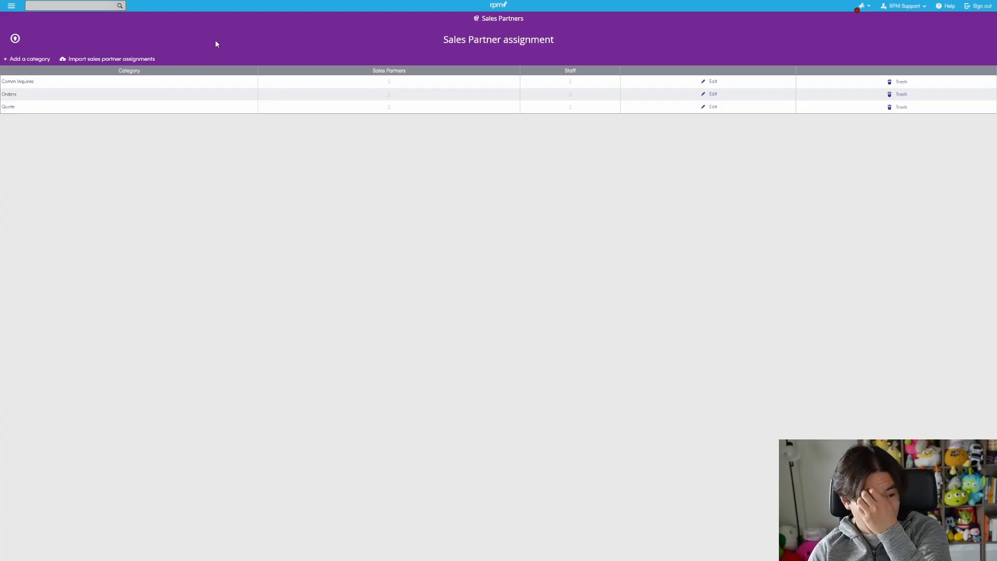
- Open the RPM Telco Example sales partner and move its Staff section above the Referenced in section
left_click(23, 41)
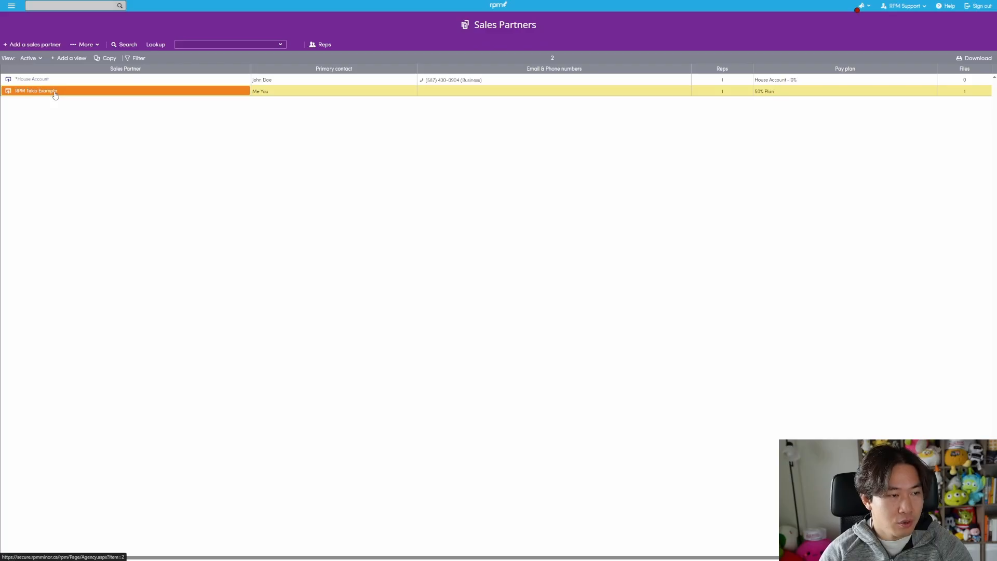
left_click(55, 93)
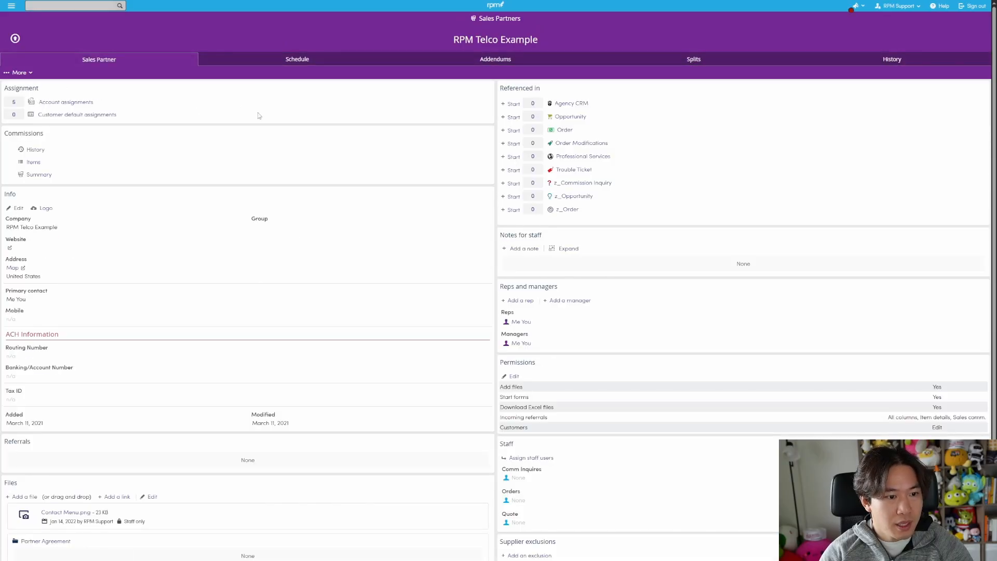
scroll(526, 246, "down", 1)
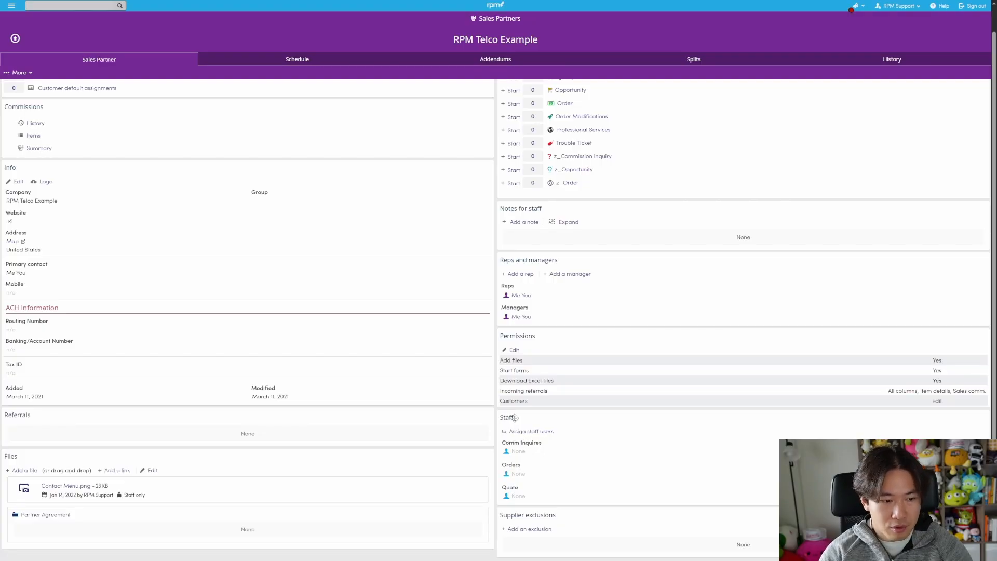
left_click_drag(506, 417, 530, 143)
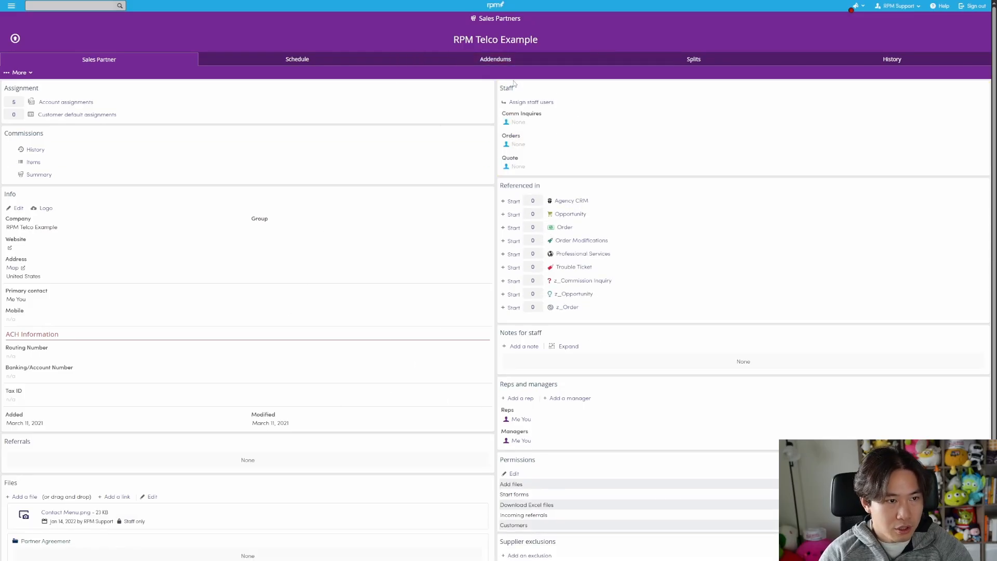
- Start assigning staff users to the RPM Telco Example partner and set Orders to RPM Telco Example 2
left_click(530, 107)
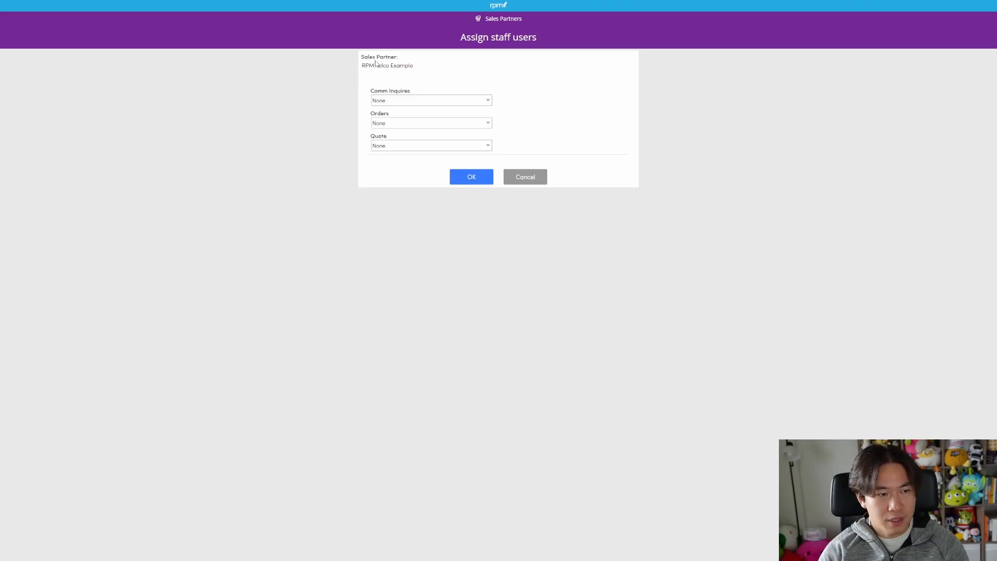
left_click(389, 122)
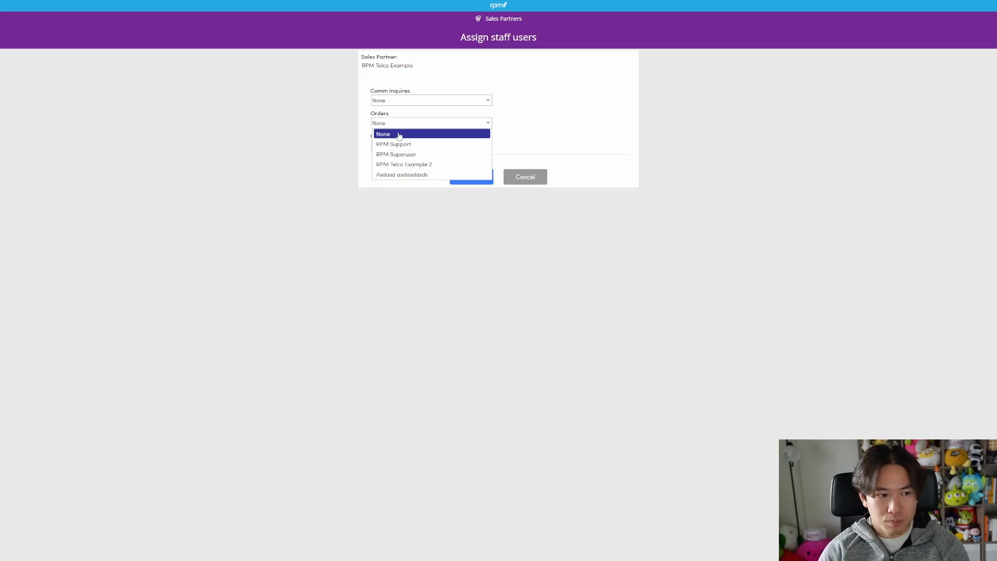
left_click(411, 159)
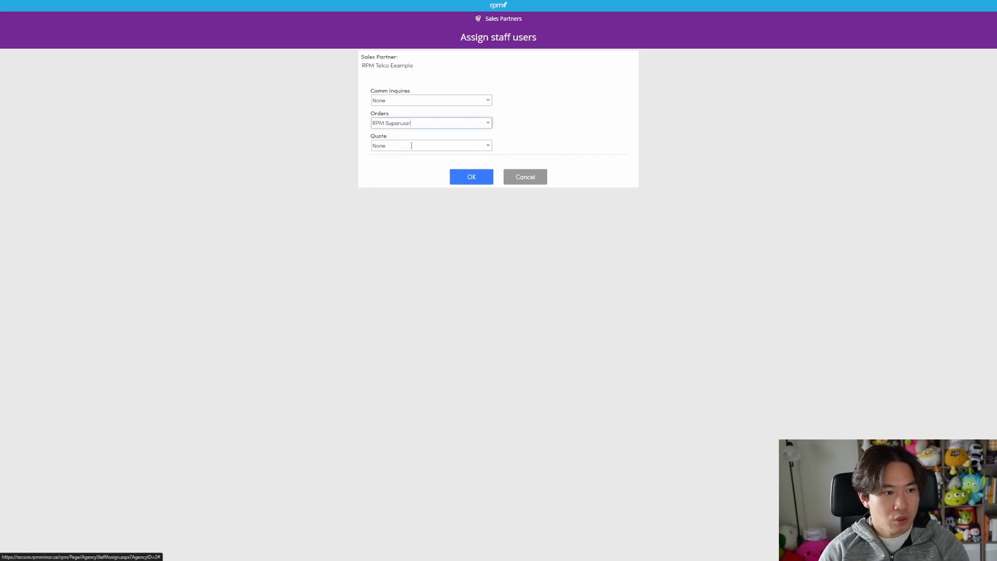
left_click(407, 125)
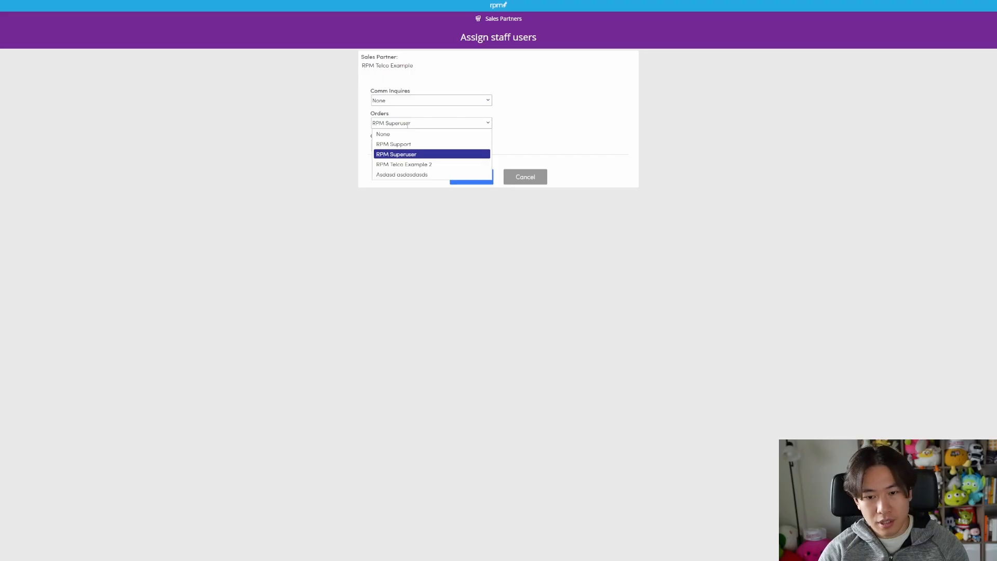
left_click(411, 165)
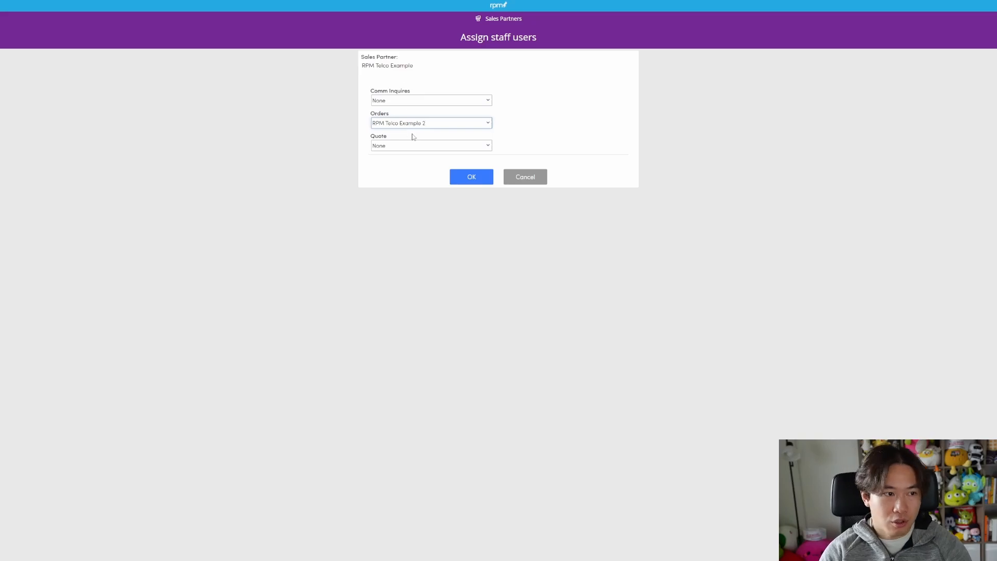
- Assign the staff user Asdasd asdasdasds to Comm Inquires, Quote and Orders
left_click(405, 100)
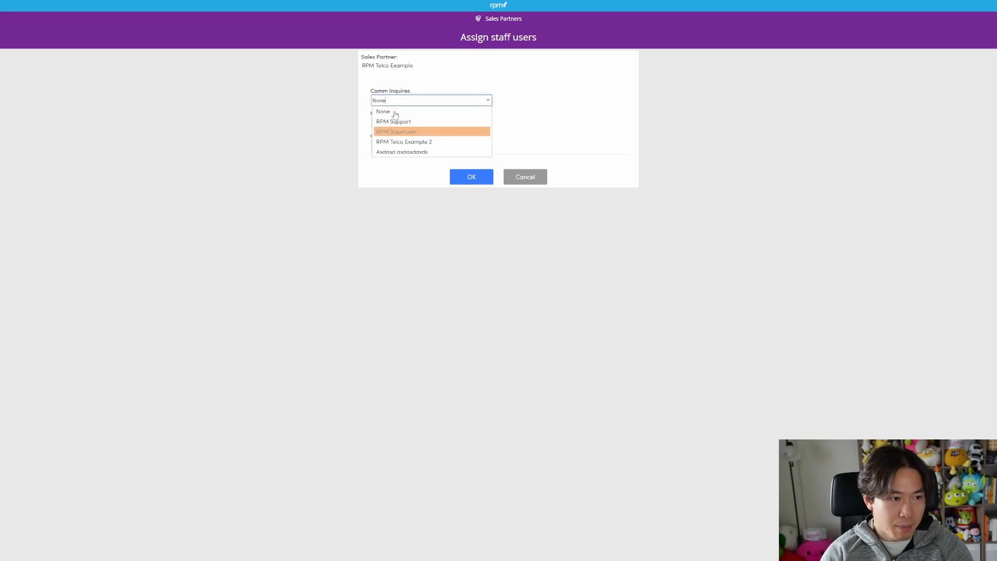
left_click(410, 153)
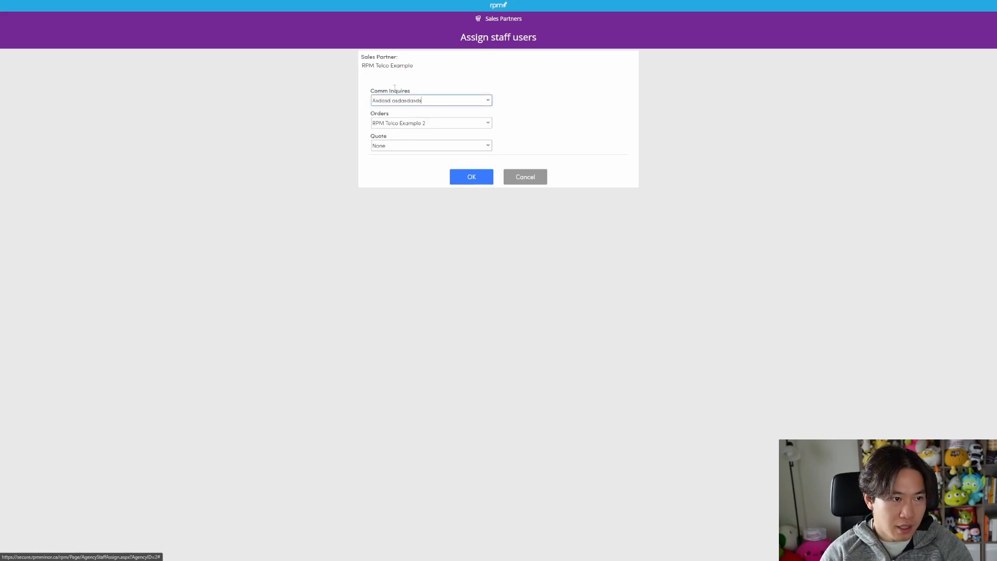
left_click(401, 146)
left_click(394, 197)
left_click(402, 123)
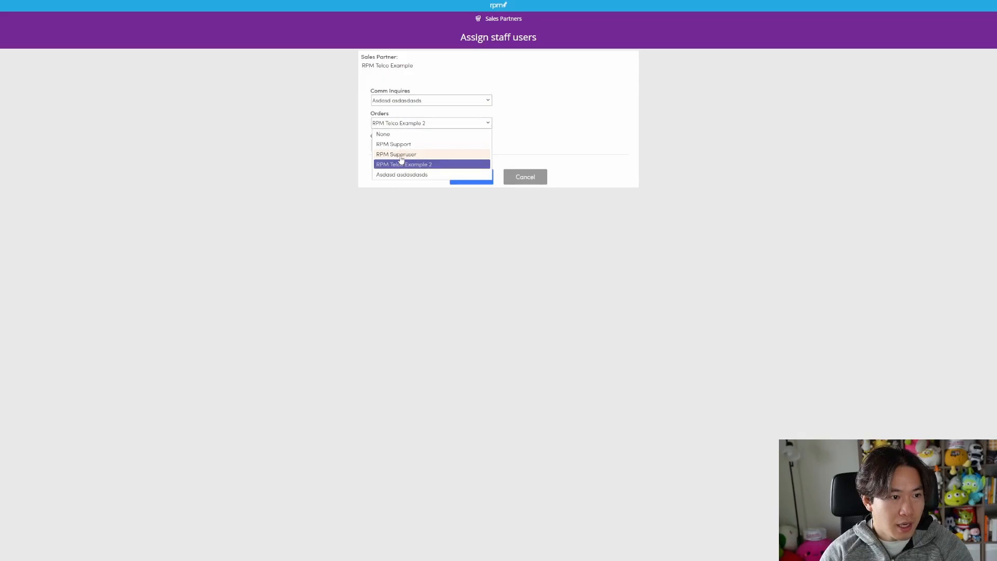
left_click(398, 175)
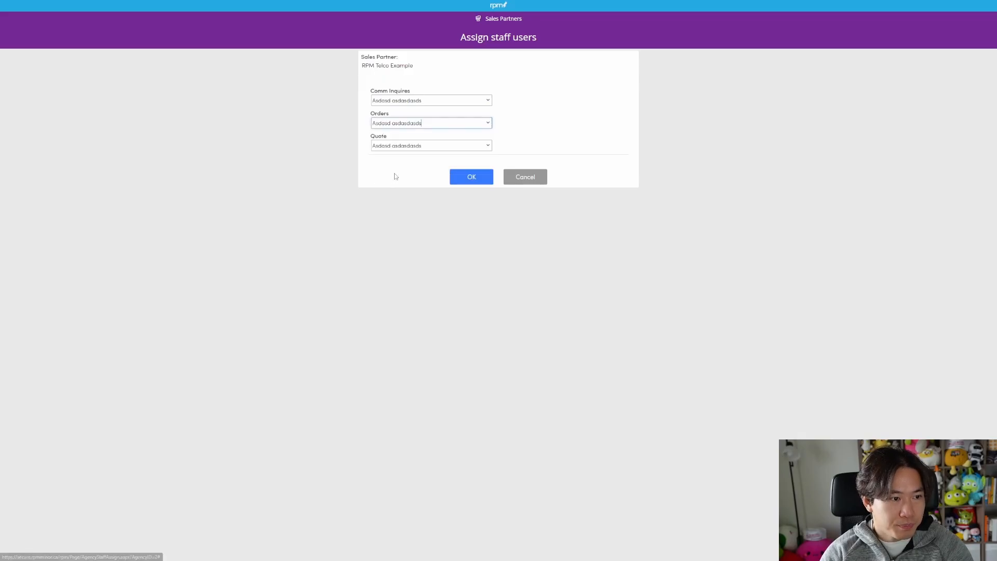
- Change the Quote staff assignment to RPM Superuser and save the partner's staff assignments
left_click(410, 145)
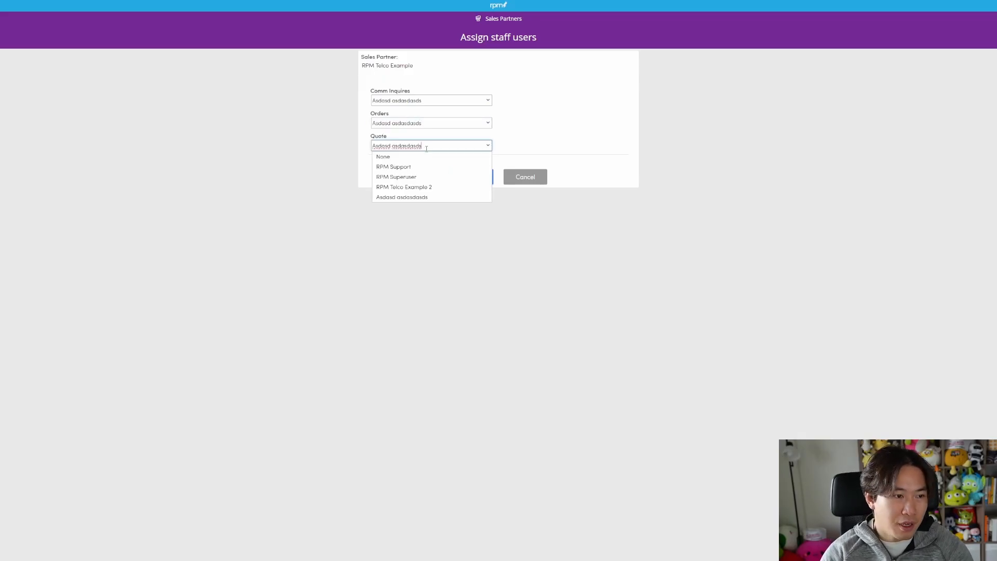
left_click(401, 172)
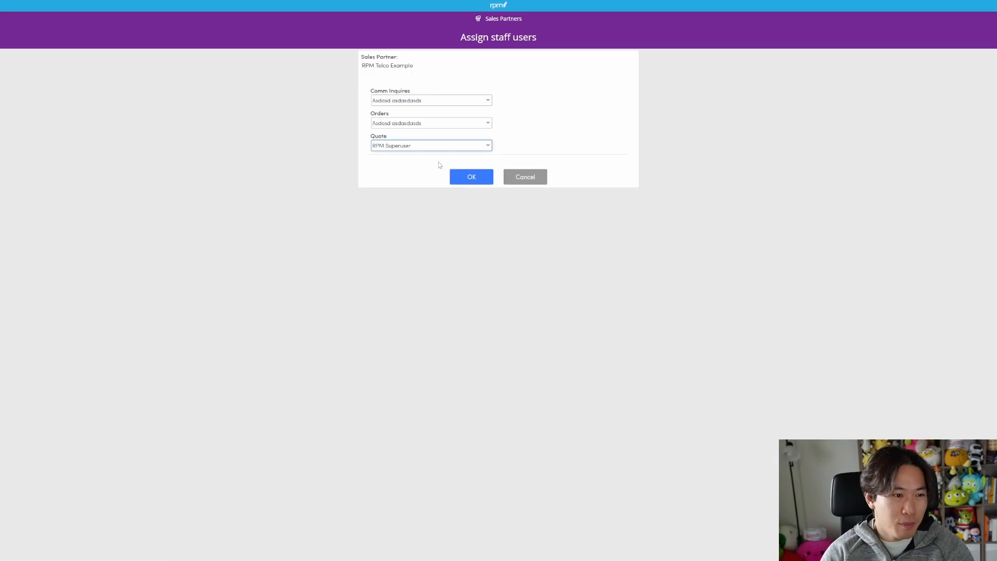
left_click(465, 178)
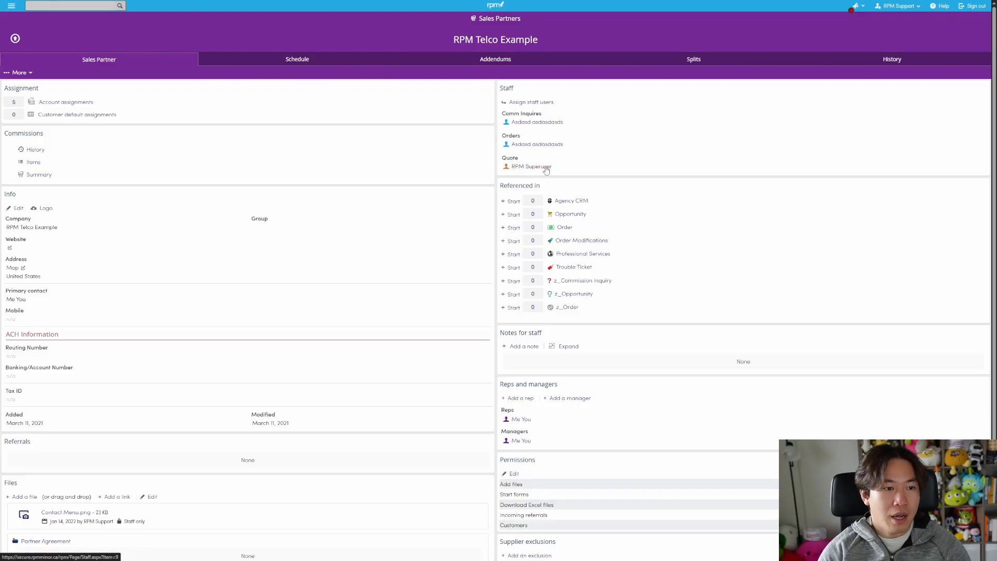
- Open the workflow configuration of the Order process in Setup
left_click(15, 7)
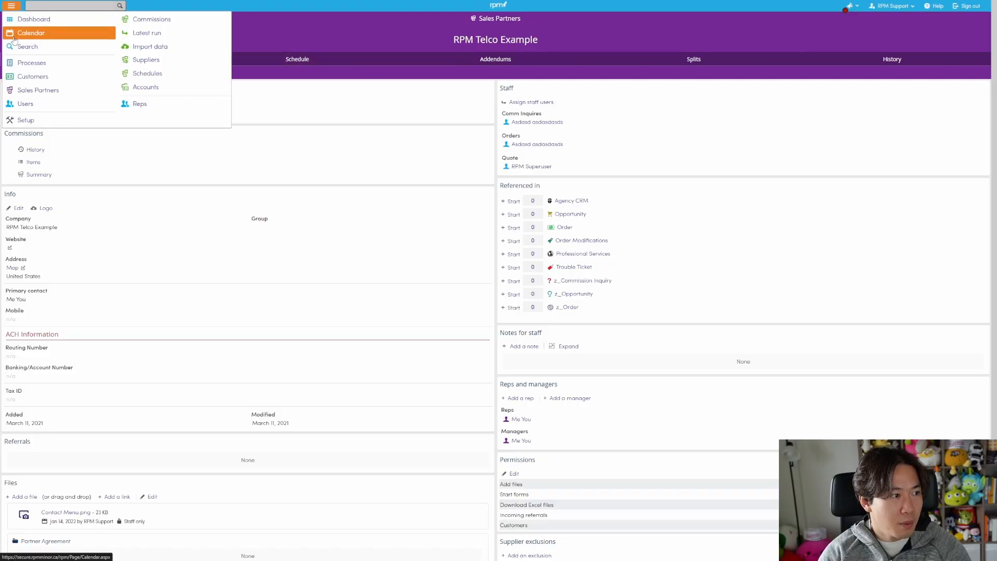
left_click(37, 122)
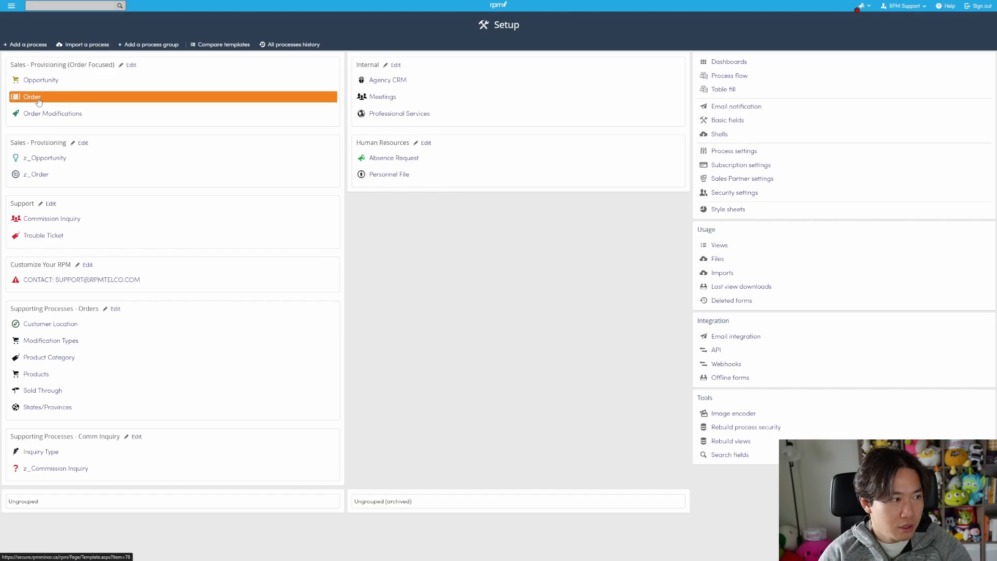
left_click(59, 104)
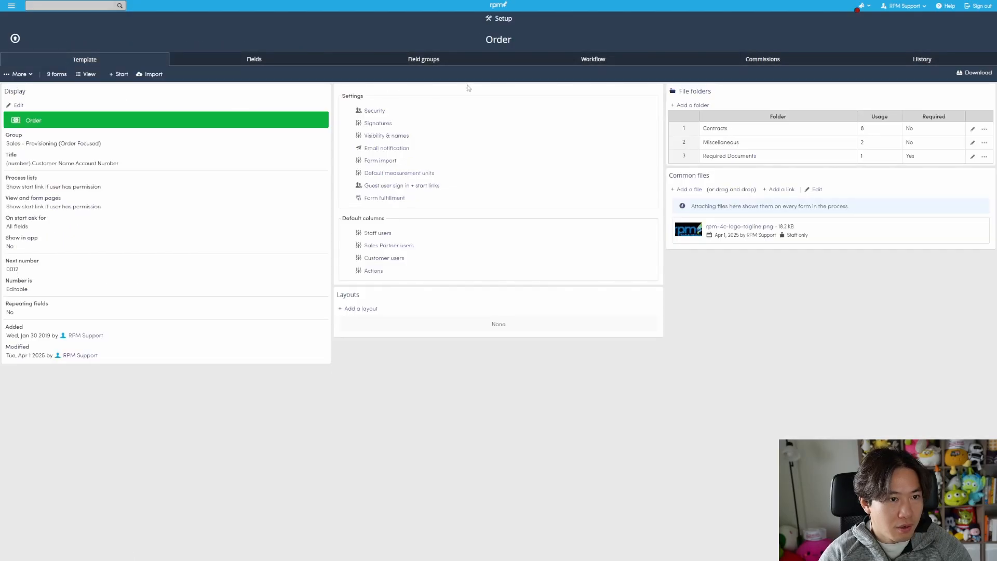
left_click(587, 62)
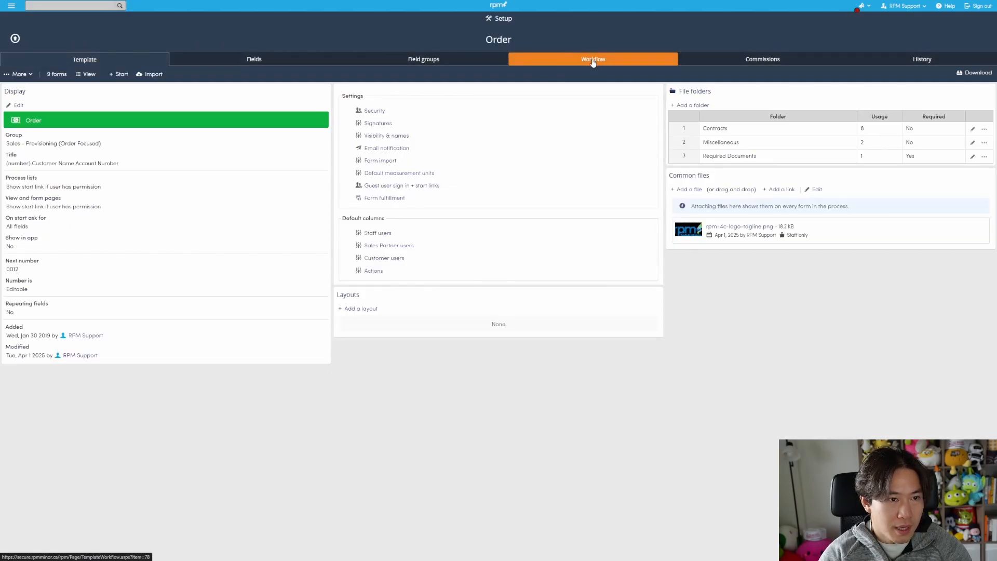
- Edit the Order workflow's form owner so forms started by a sales partner user go to the staff assigned as Orders
scroll(571, 129, "down", 1)
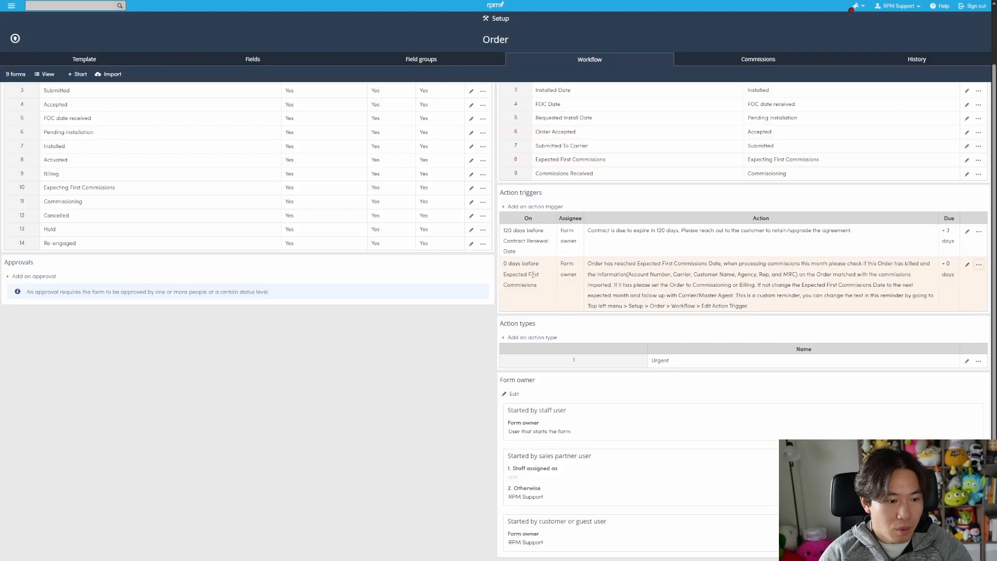
left_click(514, 394)
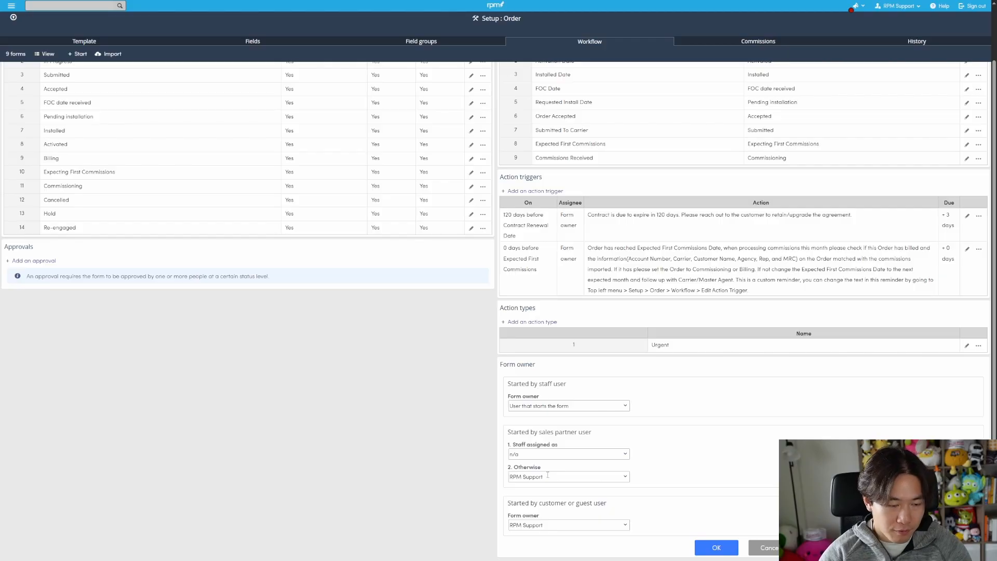
left_click(511, 453)
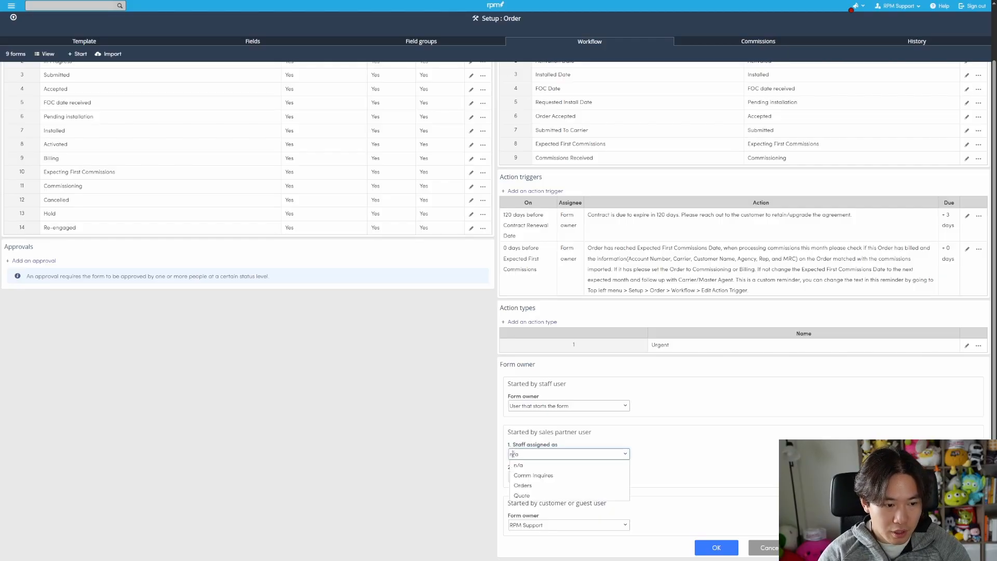
left_click(535, 485)
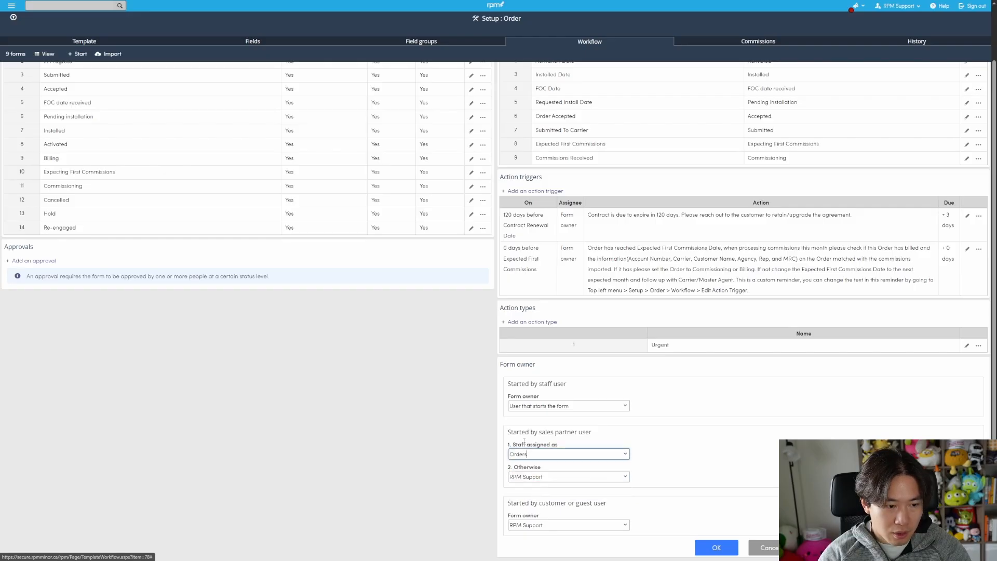
- Try Quote as the staff assignment for forms started by a sales partner user, and switch it back to Orders
left_click(531, 454)
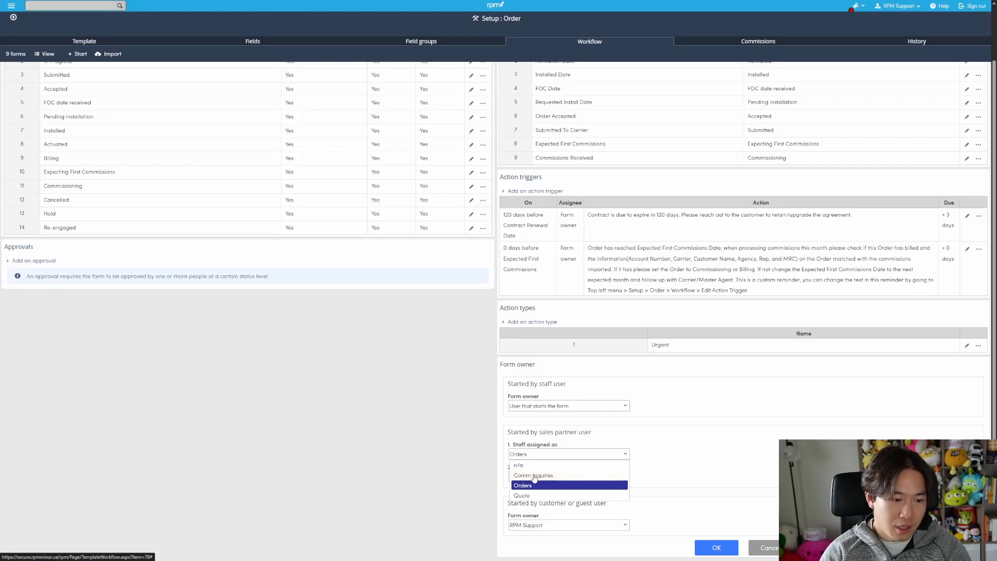
left_click(528, 495)
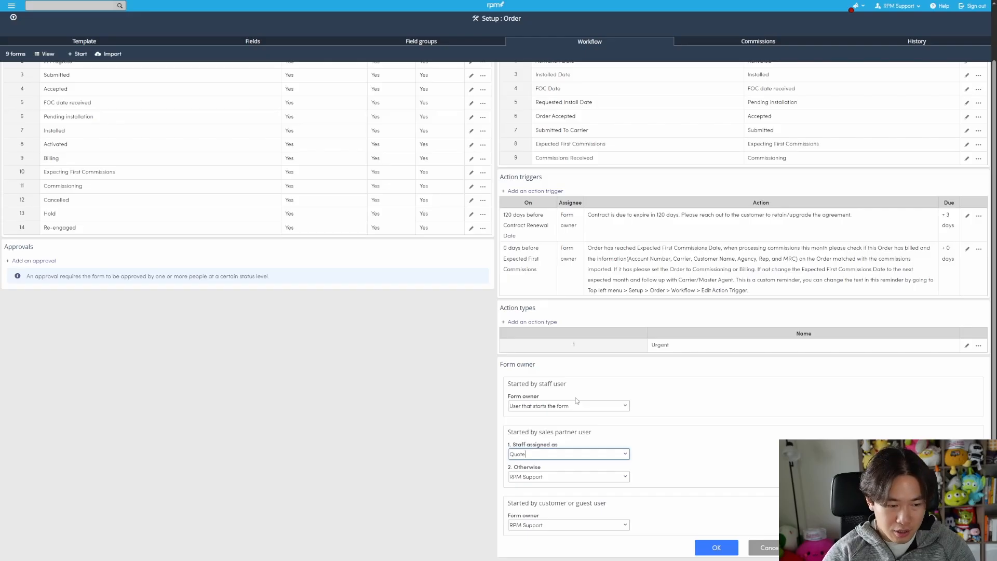
left_click(550, 454)
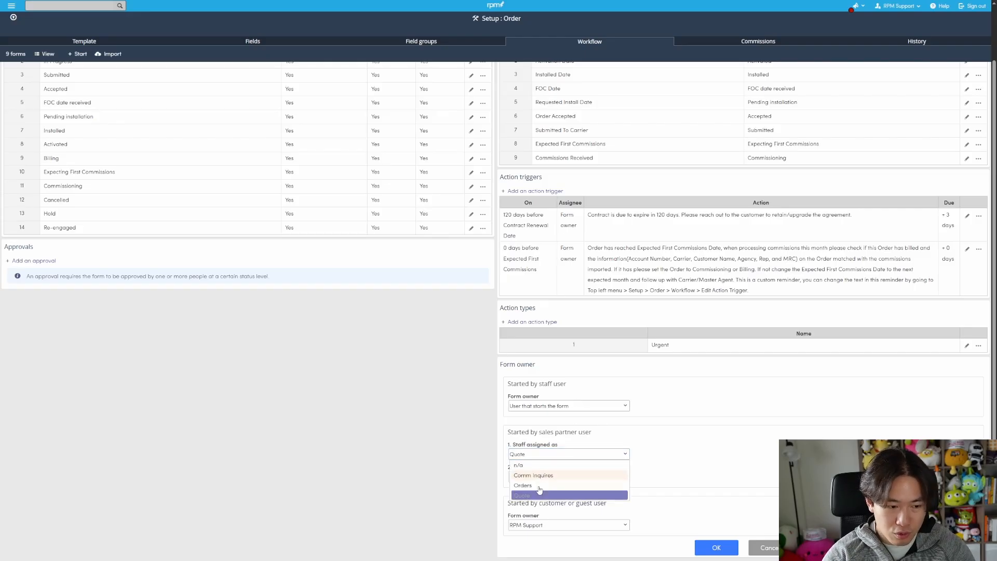
left_click(531, 485)
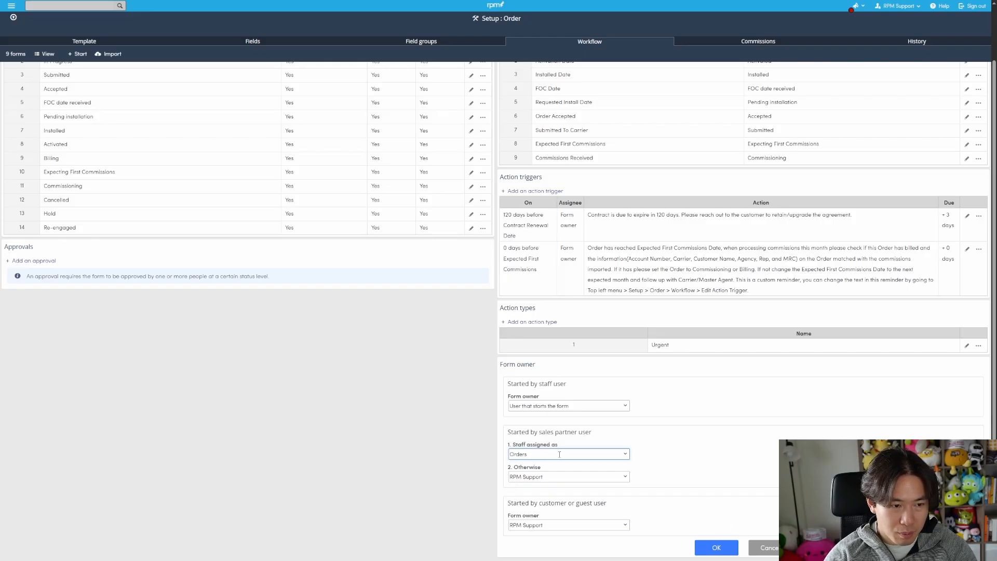
- Save the Order process's form owner settings and check the staff assignment for forms started by sales partner users
left_click(729, 546)
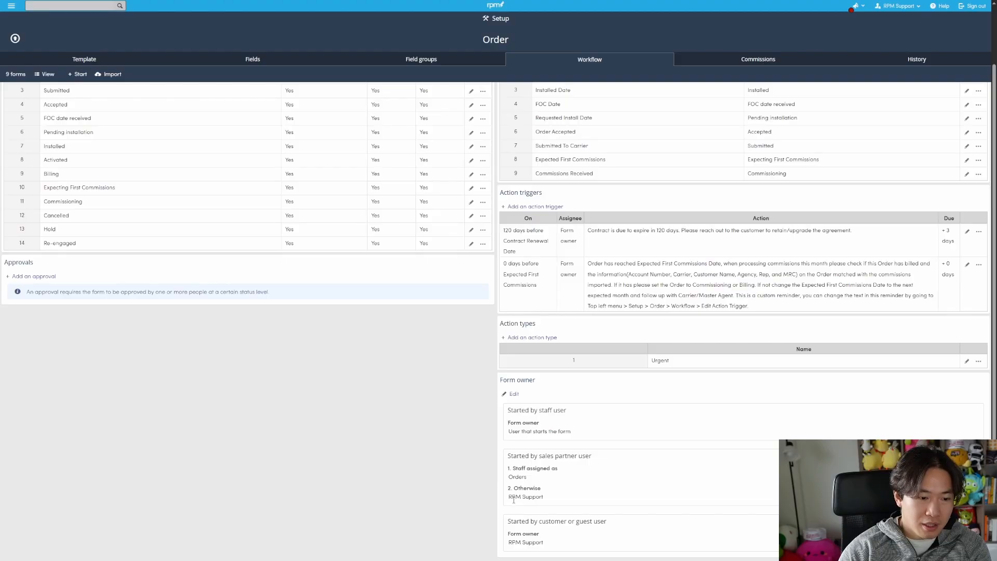
left_click_drag(509, 477, 540, 478)
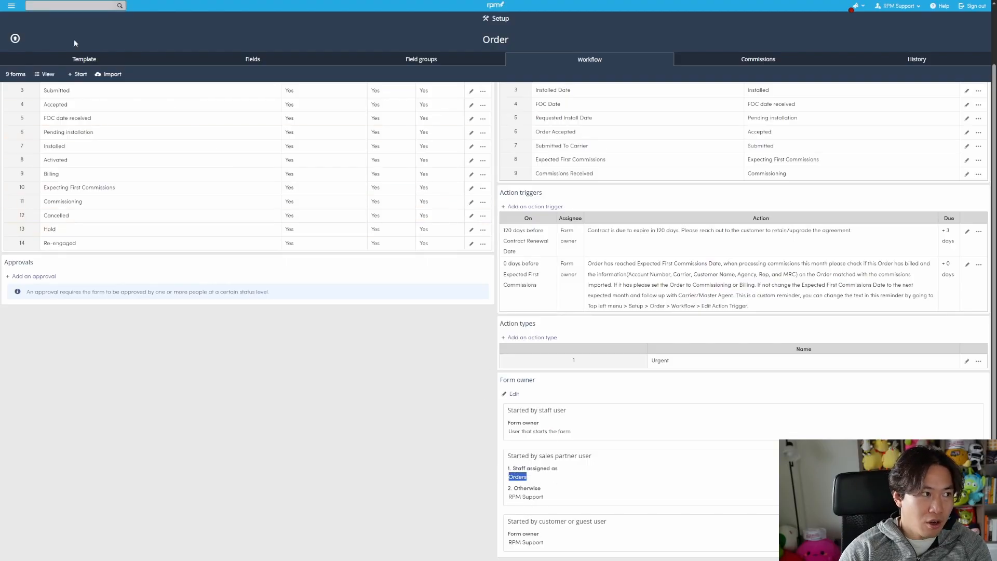
- Open the RPM Telco Example sales partner record to review its staff assignments
left_click(10, 6)
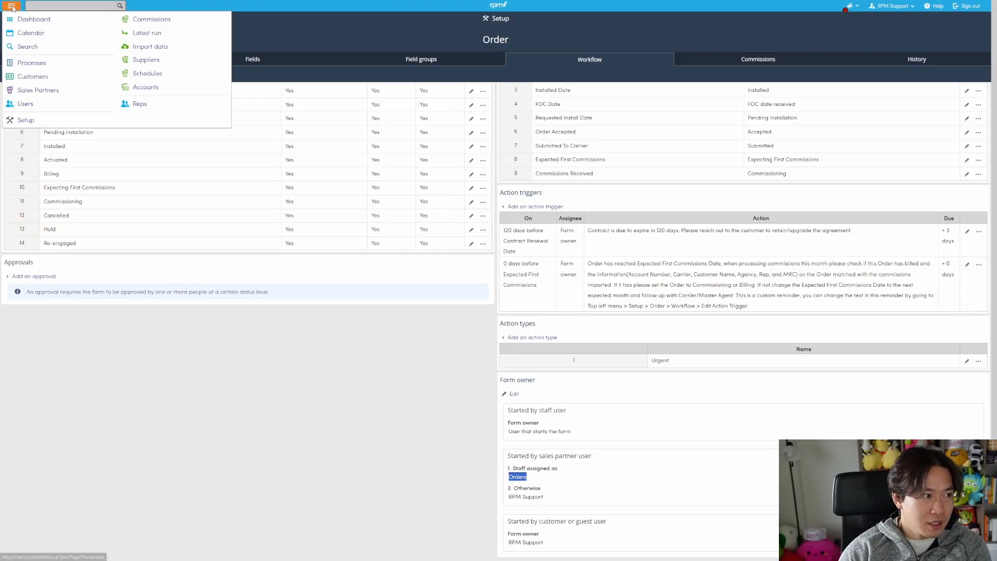
left_click(23, 90)
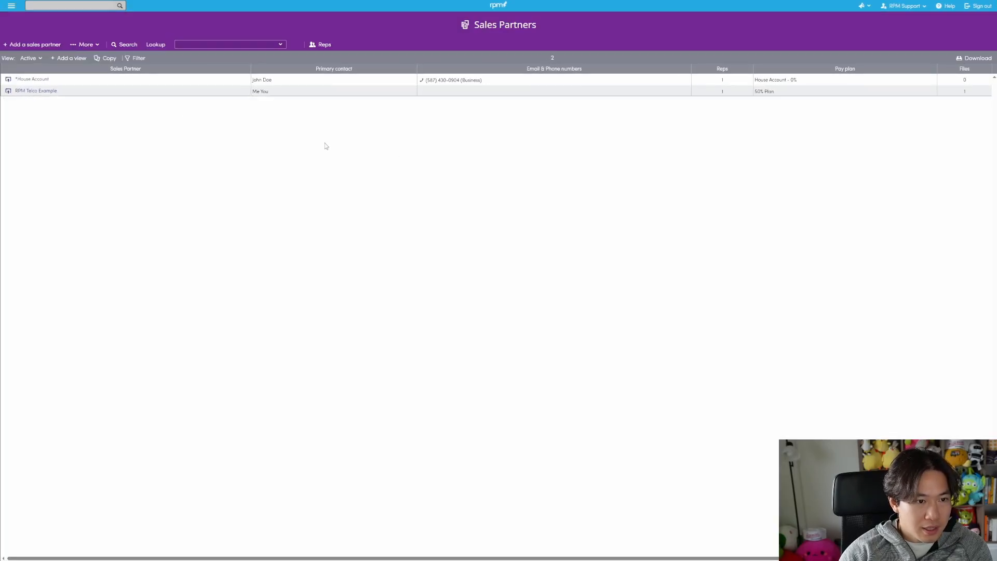
left_click(46, 91)
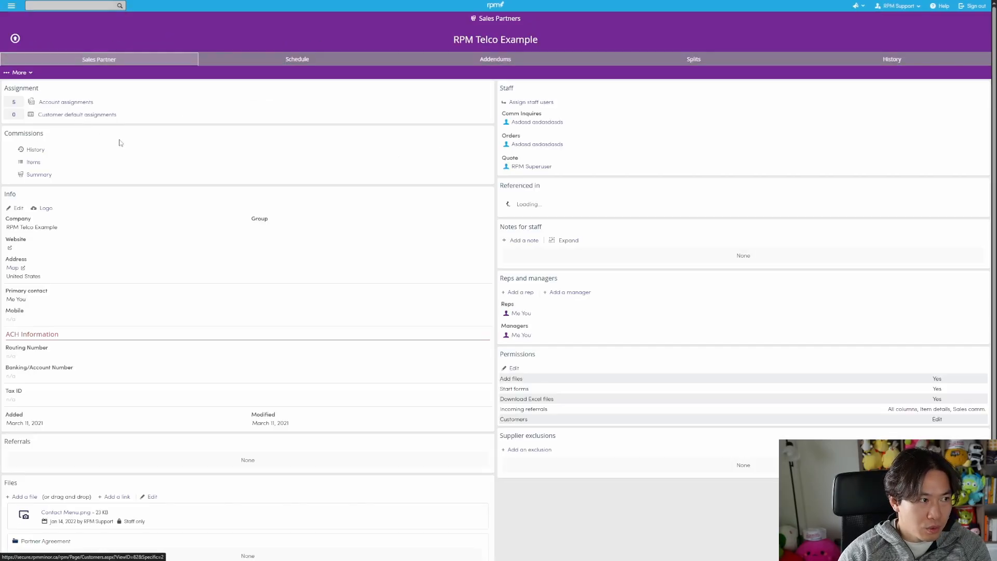